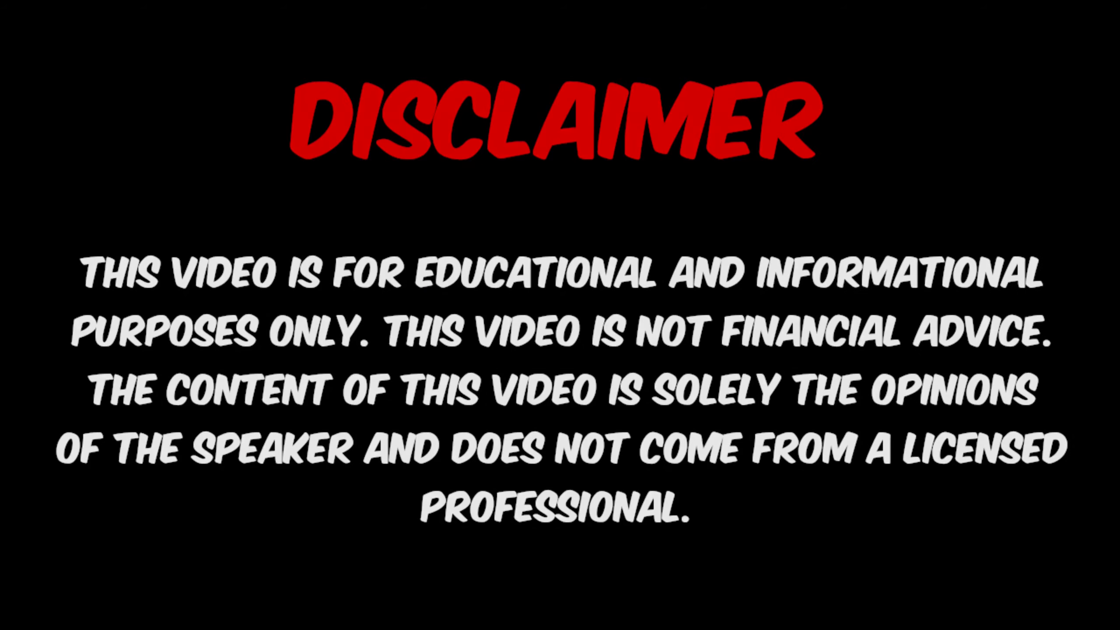
Draw a cyan freehand loop around the BTCUSD daily candles with the Brush tool.
mouse_move(629, 117)
mouse_down()
mouse_move(500, 101)
mouse_move(193, 265)
mouse_move(525, 450)
mouse_move(824, 348)
mouse_move(692, 164)
mouse_move(351, 133)
mouse_move(255, 273)
mouse_up()
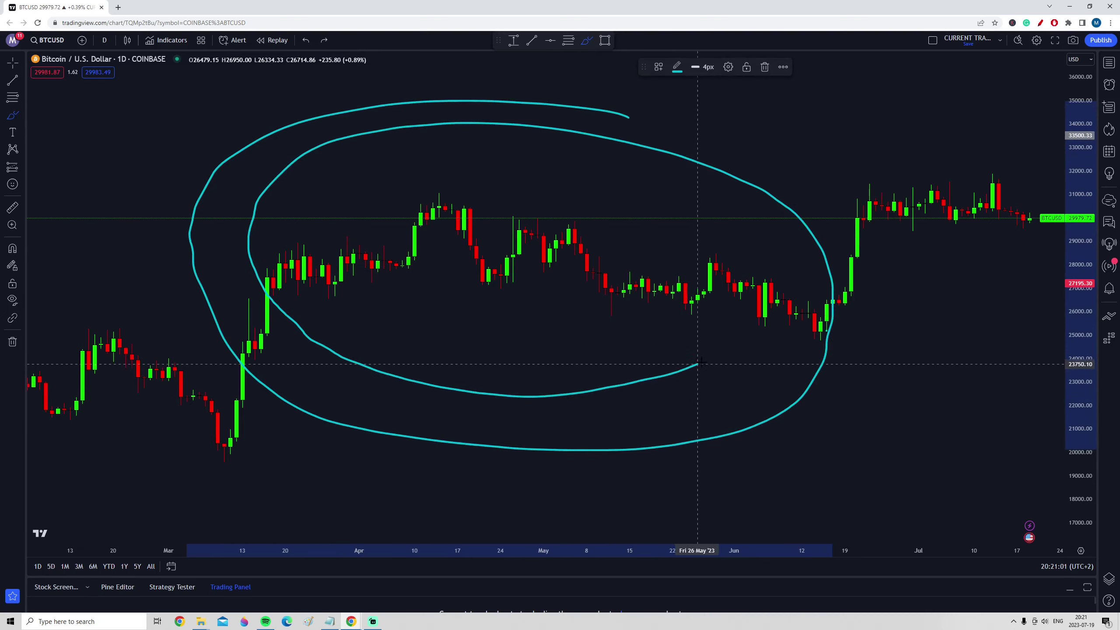
Delete the freehand curve, add the default MACD (12, 26, 9) indicator, and stroke around its pane.
key(Delete)
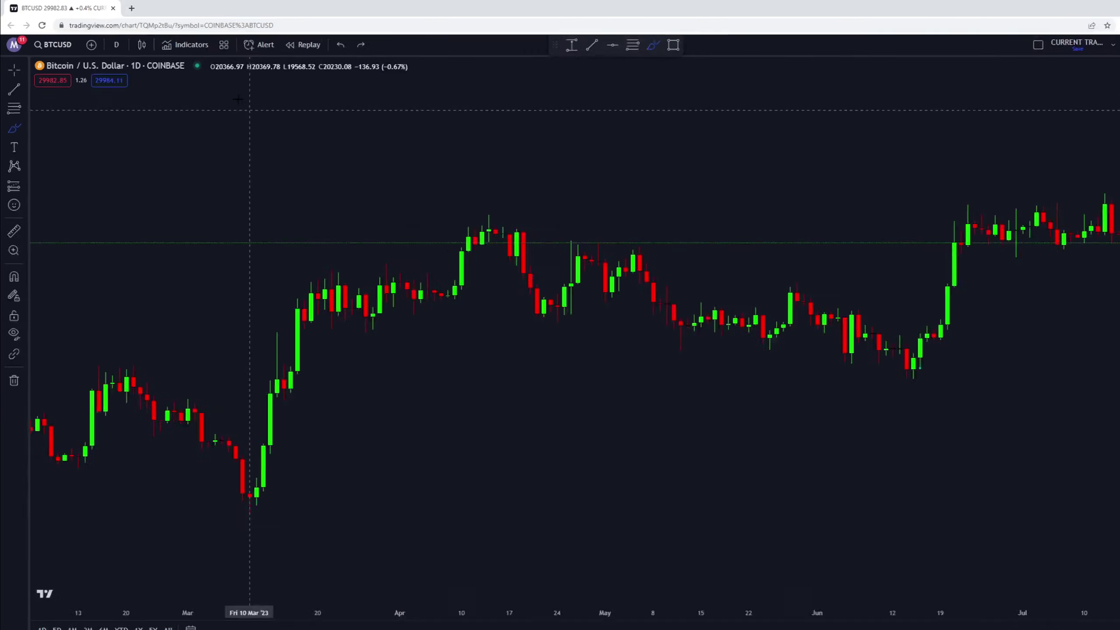
click(270, 62)
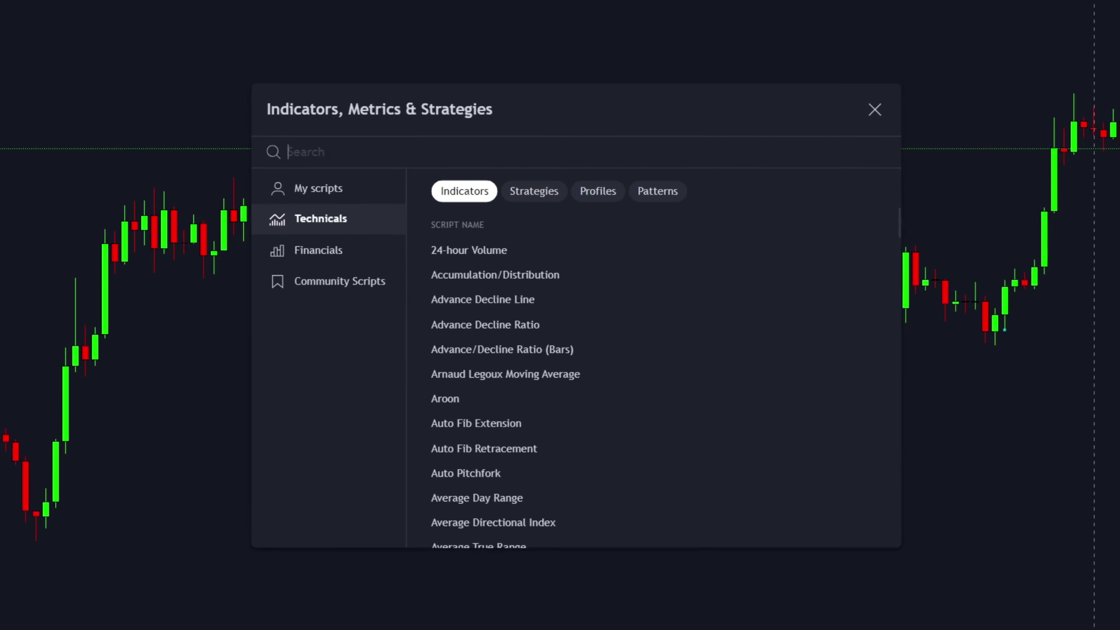
text(MACD)
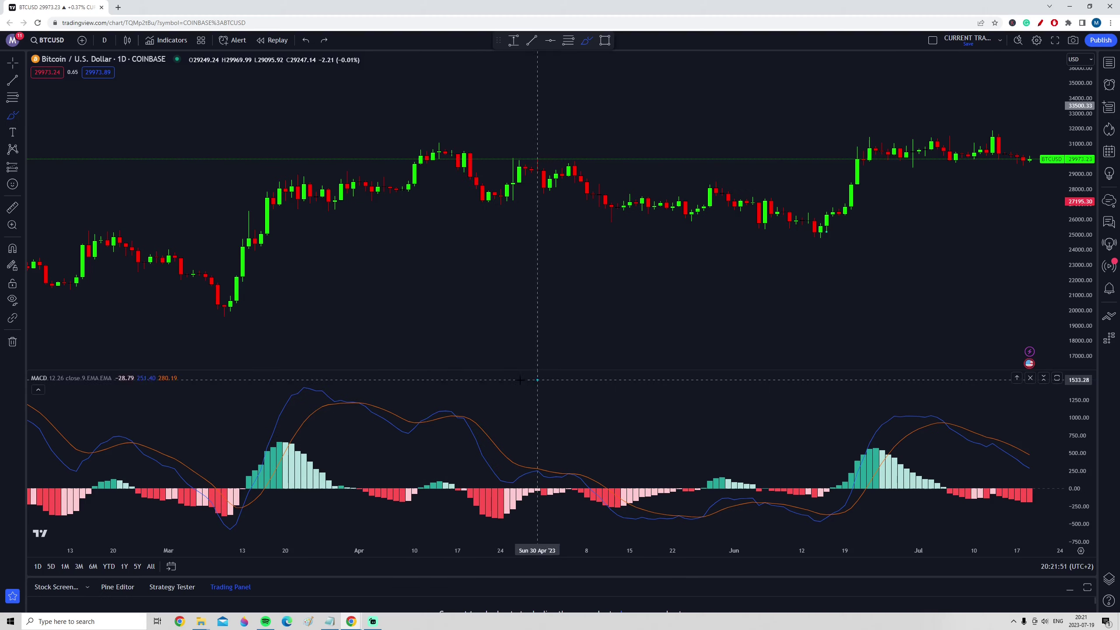
mouse_move(534, 380)
mouse_down()
mouse_move(213, 432)
mouse_move(419, 522)
mouse_move(655, 524)
mouse_move(812, 454)
mouse_move(715, 396)
mouse_move(310, 391)
mouse_up()
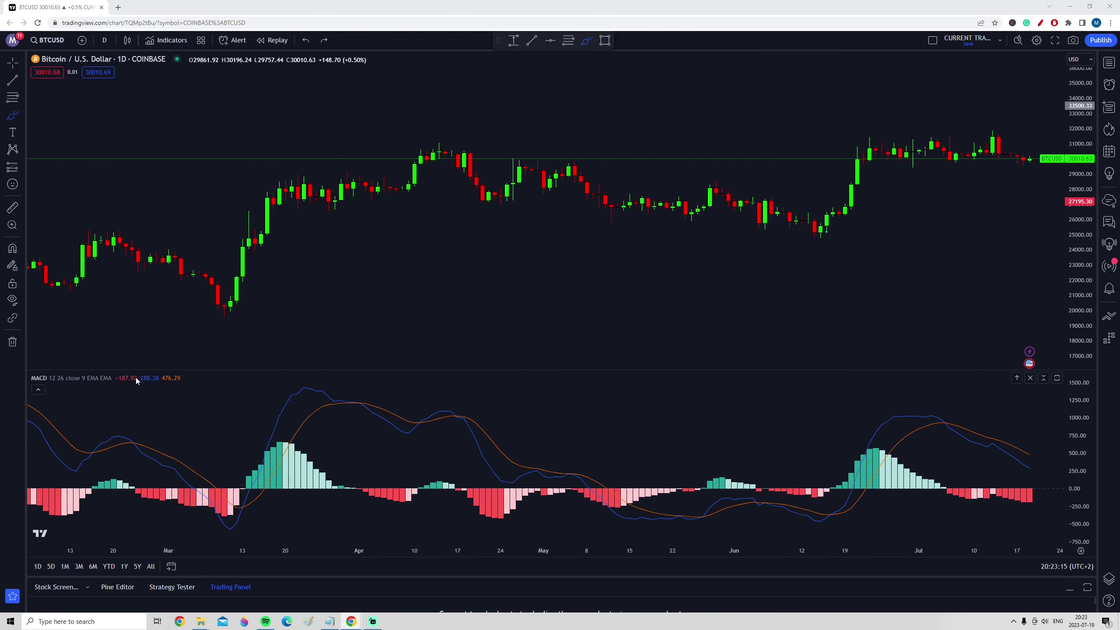
In the MACD settings, set Fast Length 3, Slow Length 10 and Signal Smoothing 16.
mouse_move(108, 380)
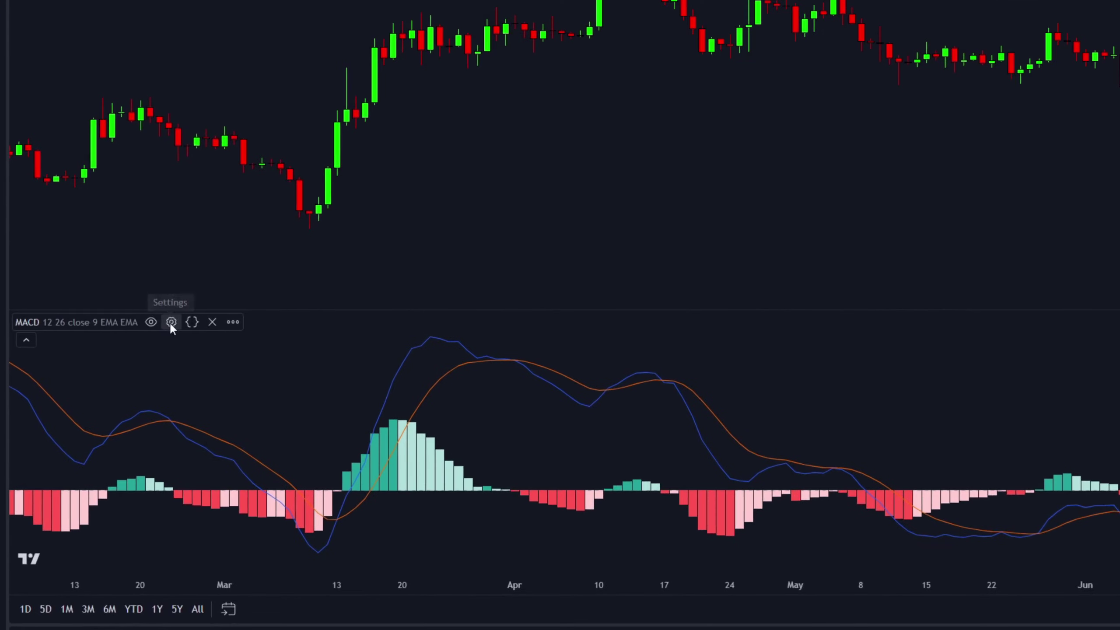
click(171, 321)
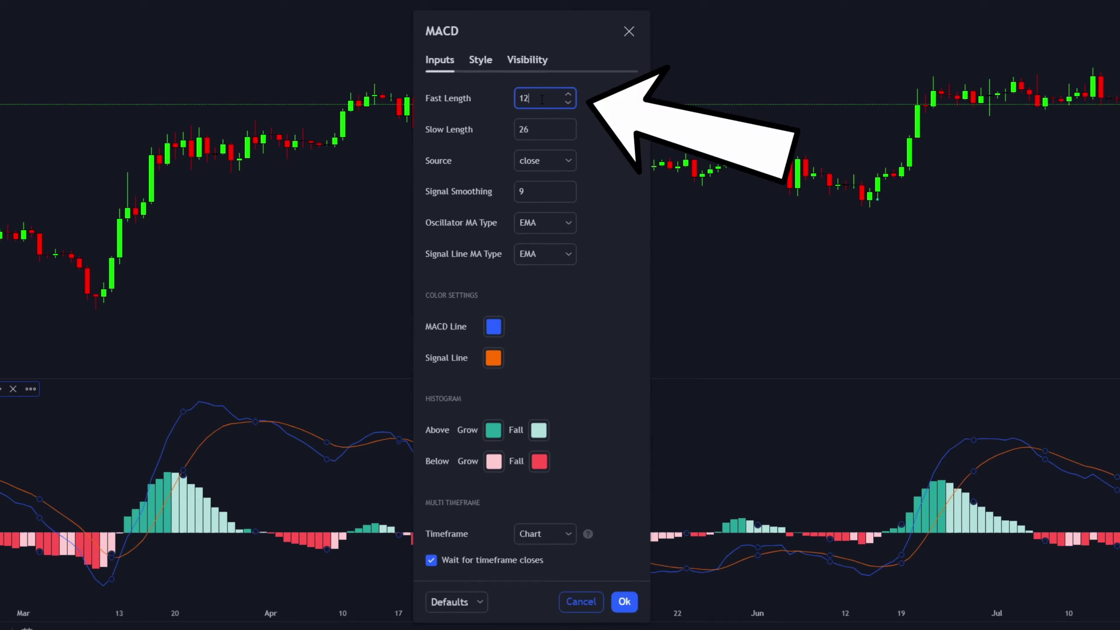
key(BackSpace)
key(BackSpace)
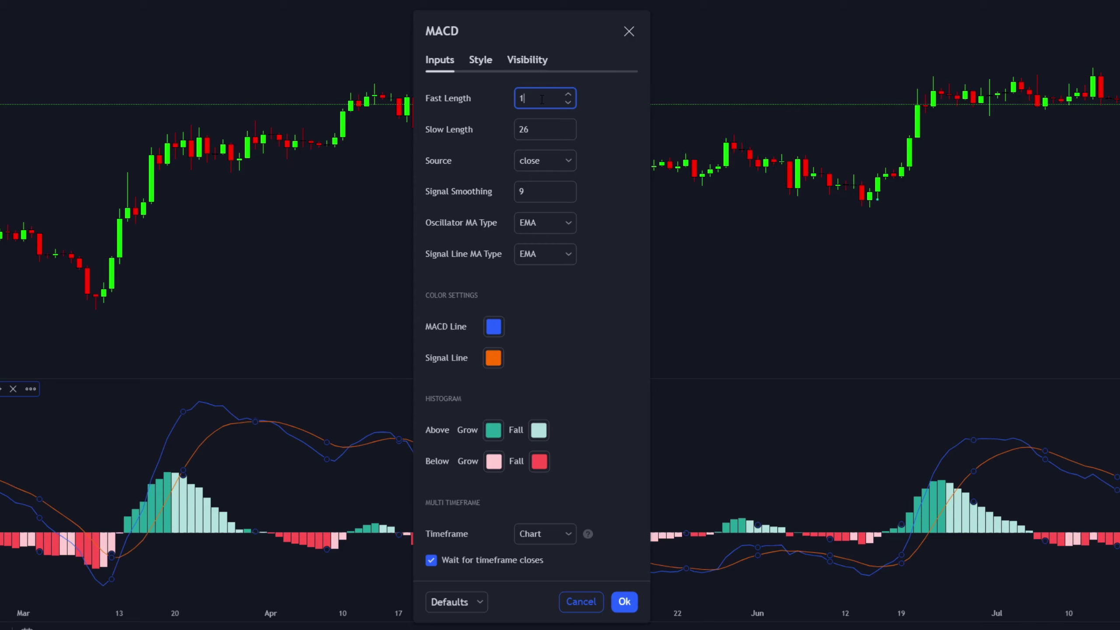
text(3)
click(538, 124)
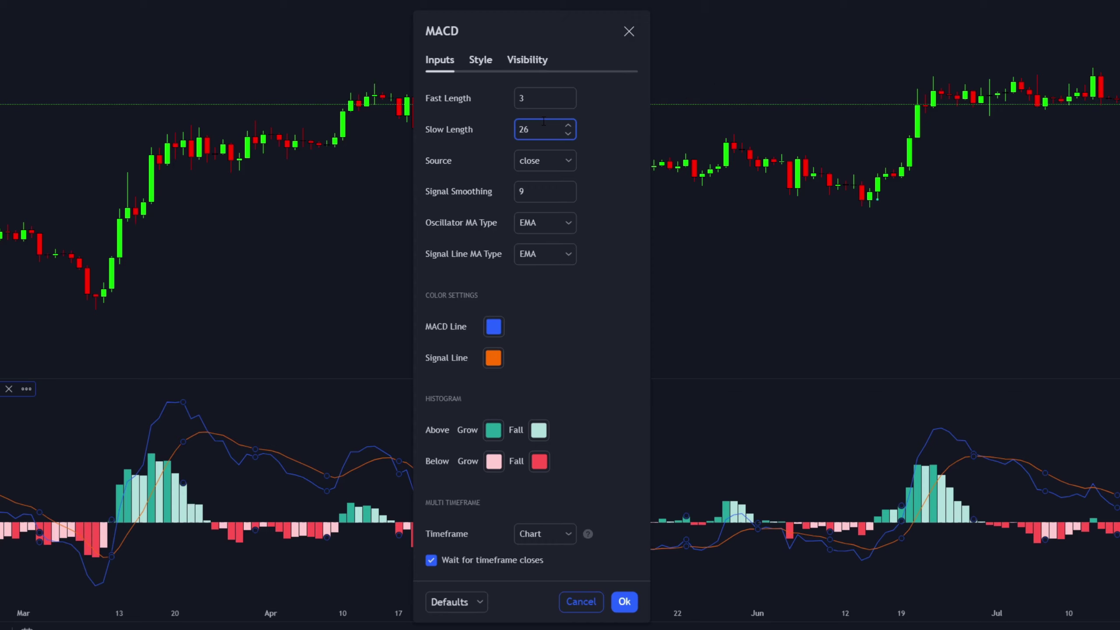
key(BackSpace)
key(BackSpace)
text(10)
click(513, 192)
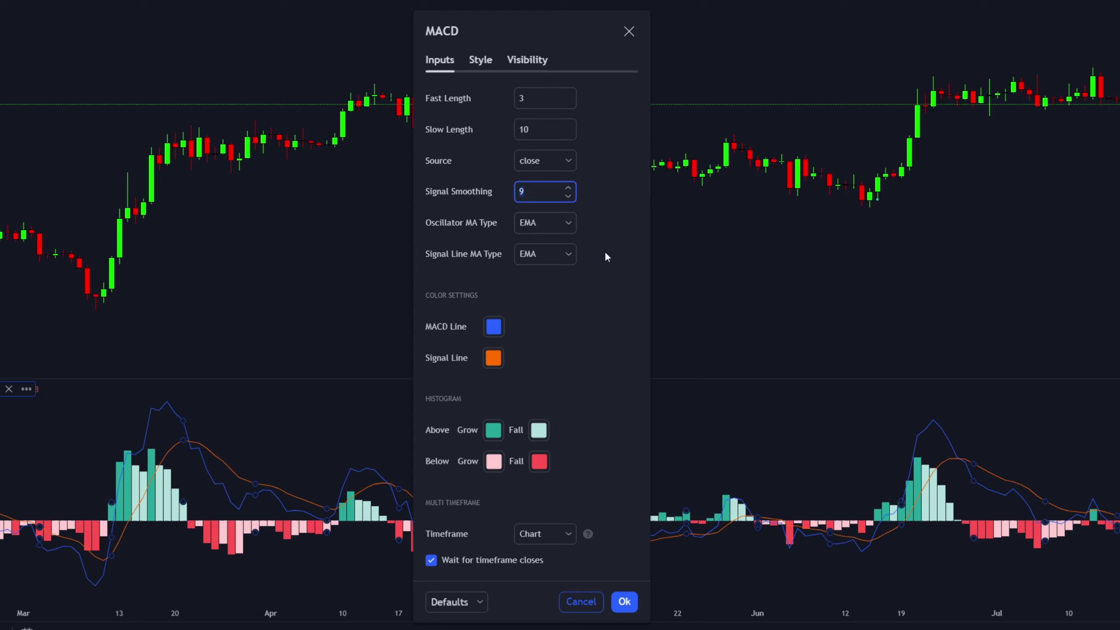
text(16)
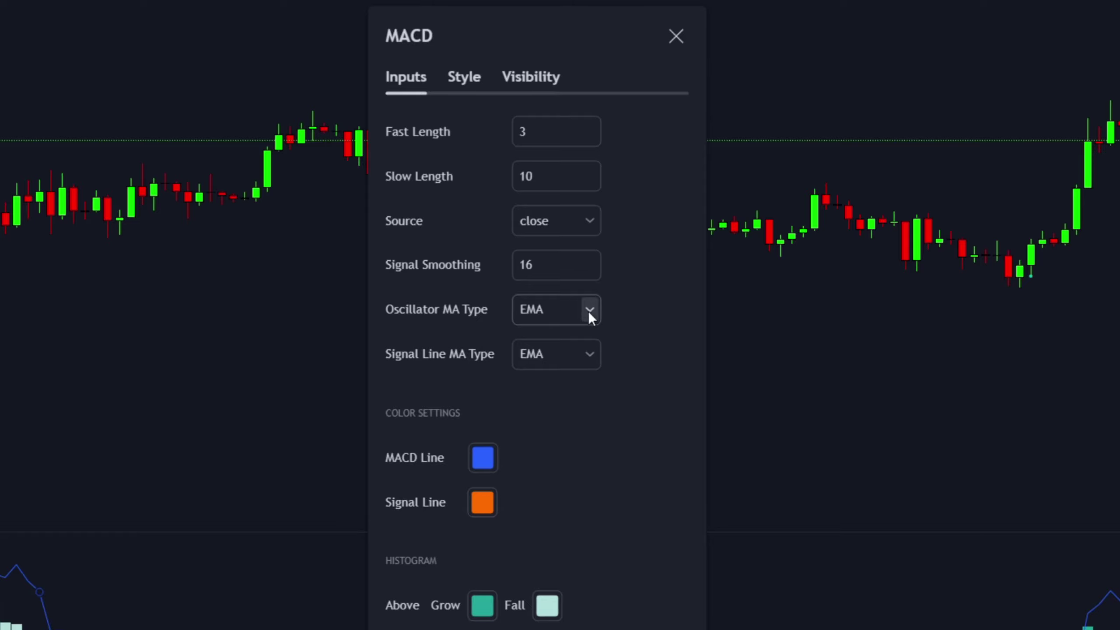
Switch the Oscillator MA Type and Signal Line MA Type from EMA to SMA.
click(589, 310)
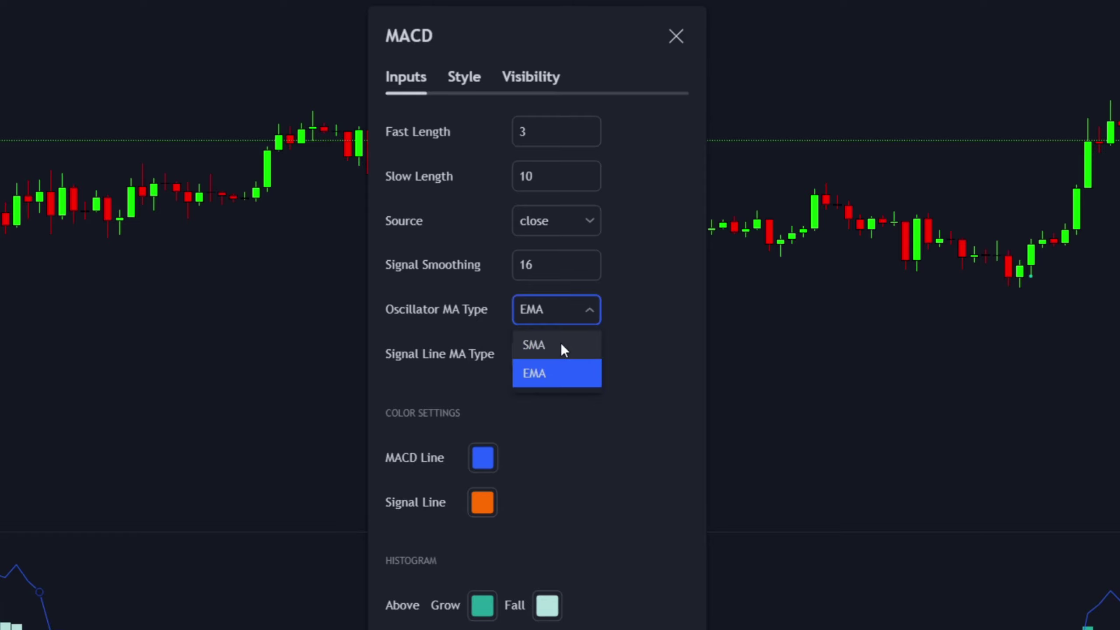
click(559, 345)
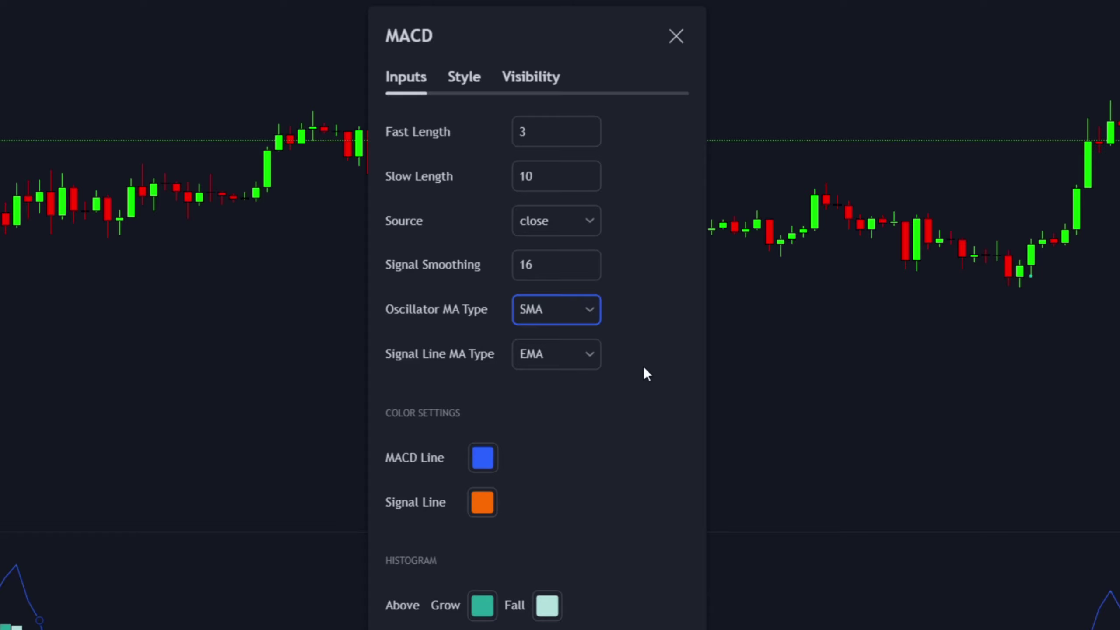
click(566, 353)
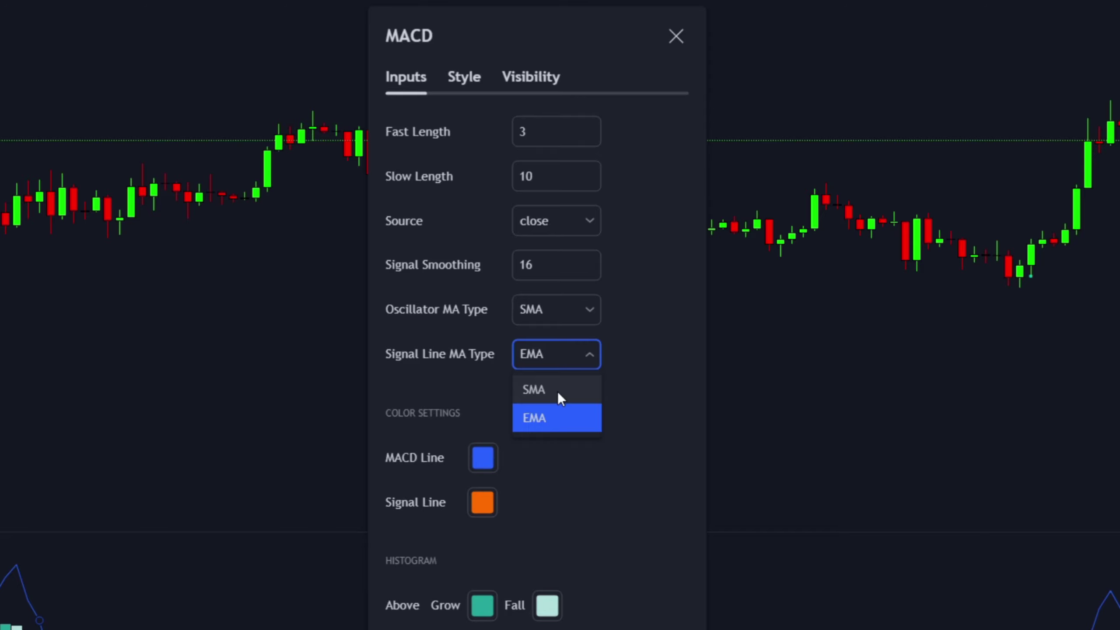
click(557, 391)
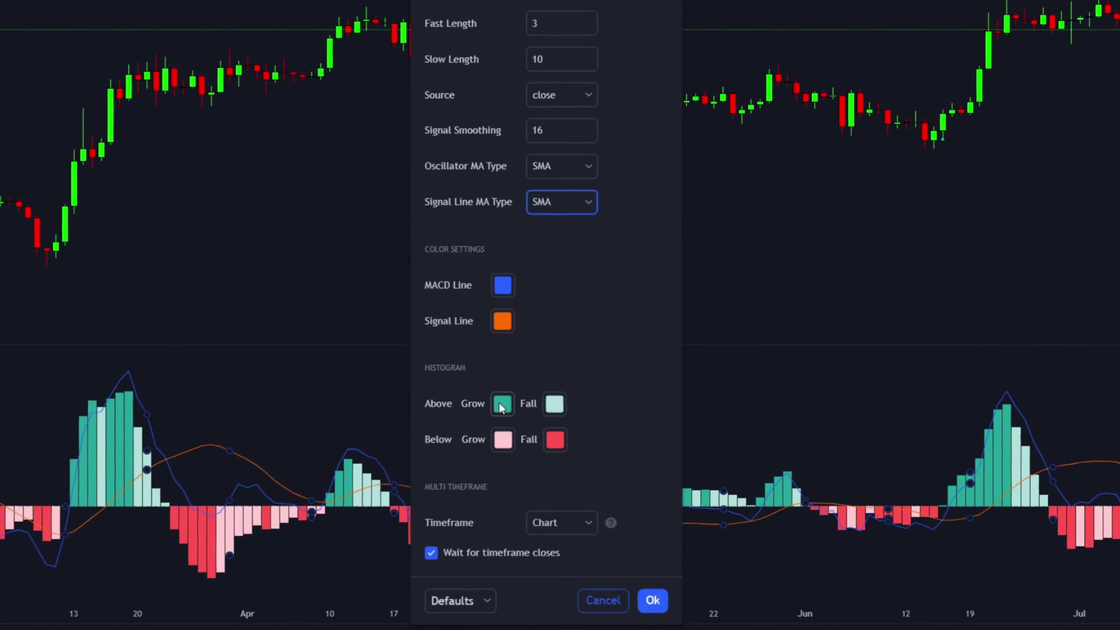
Set the rising and falling positive histogram colours to 0% opacity.
click(501, 405)
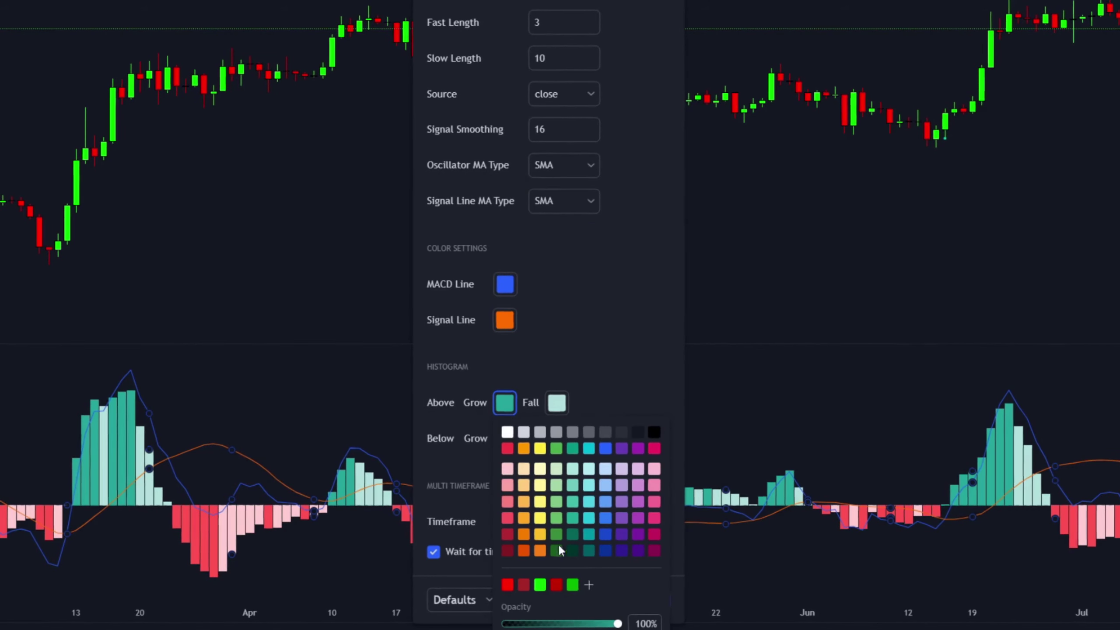
drag(617, 623, 508, 623)
click(510, 431)
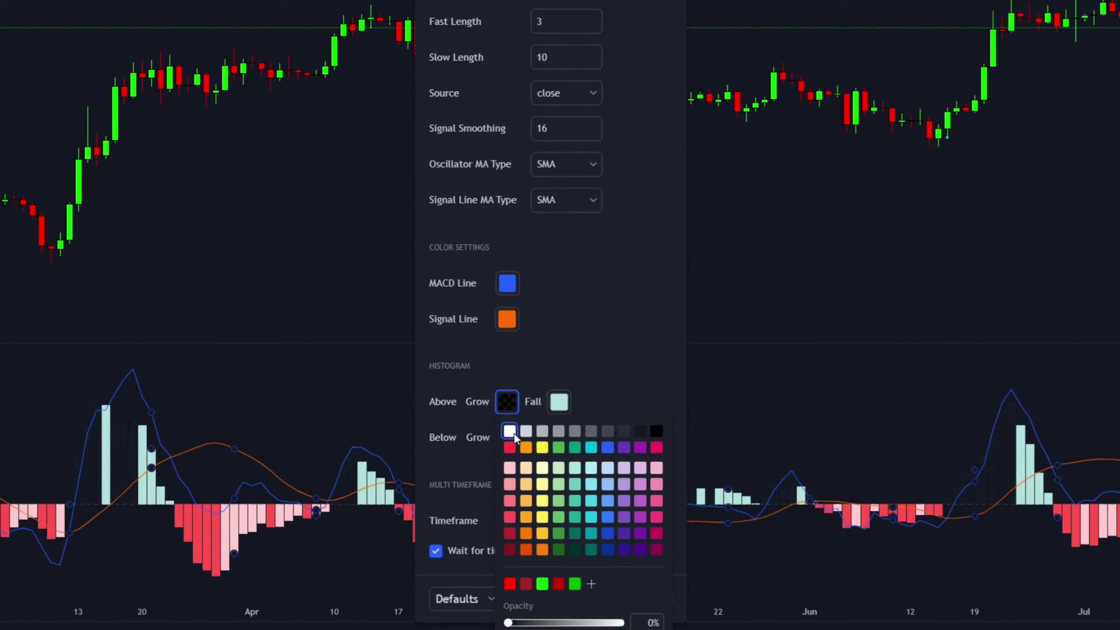
click(559, 401)
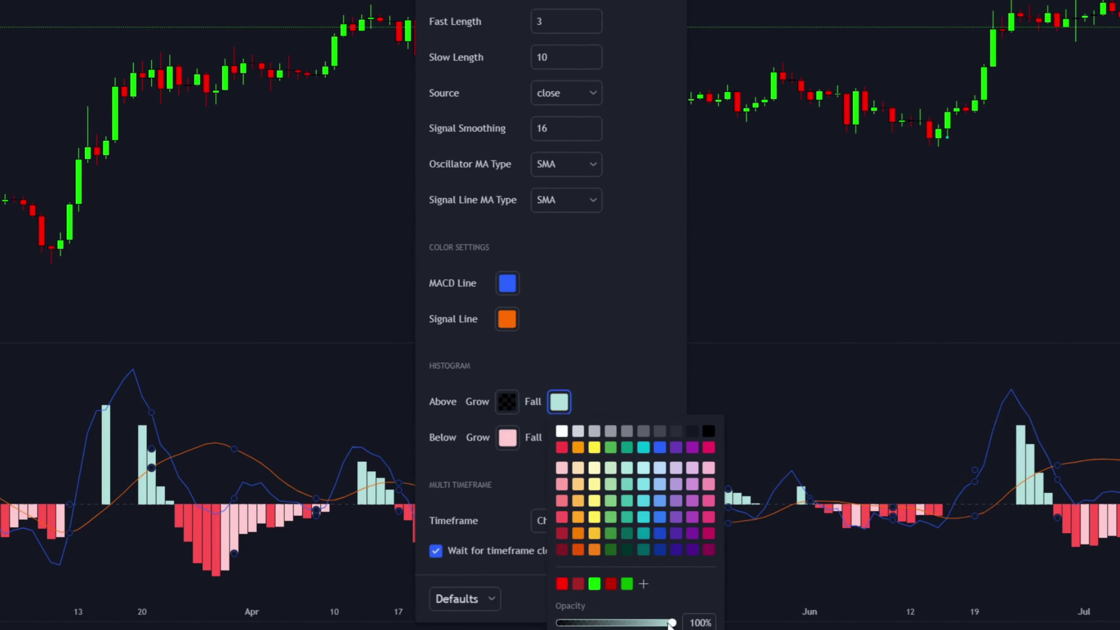
drag(670, 623, 551, 625)
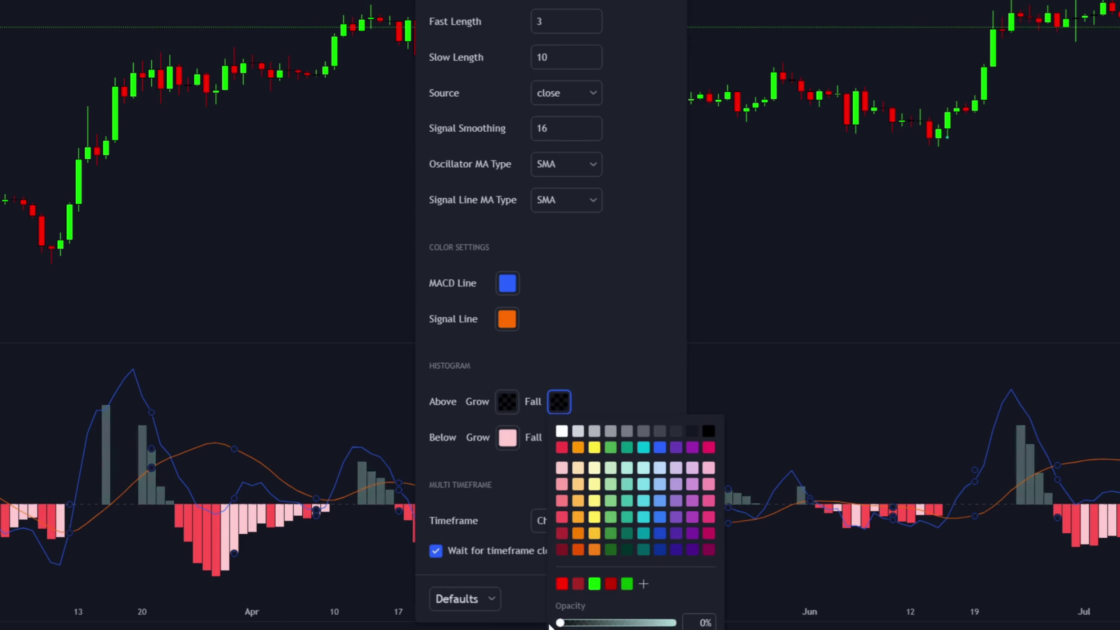
click(562, 431)
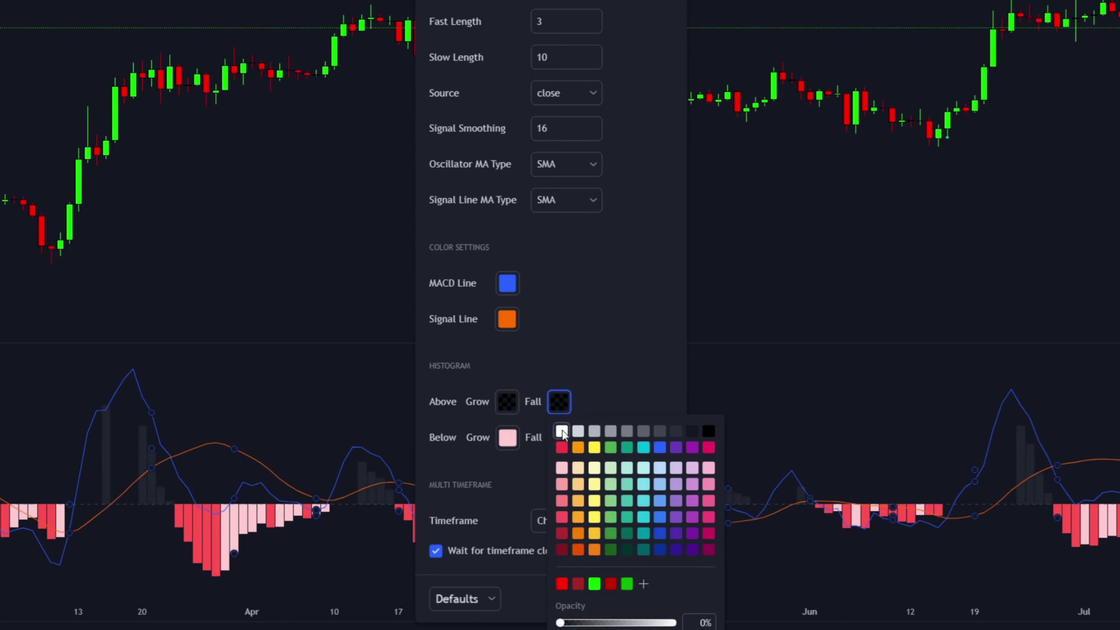
click(545, 450)
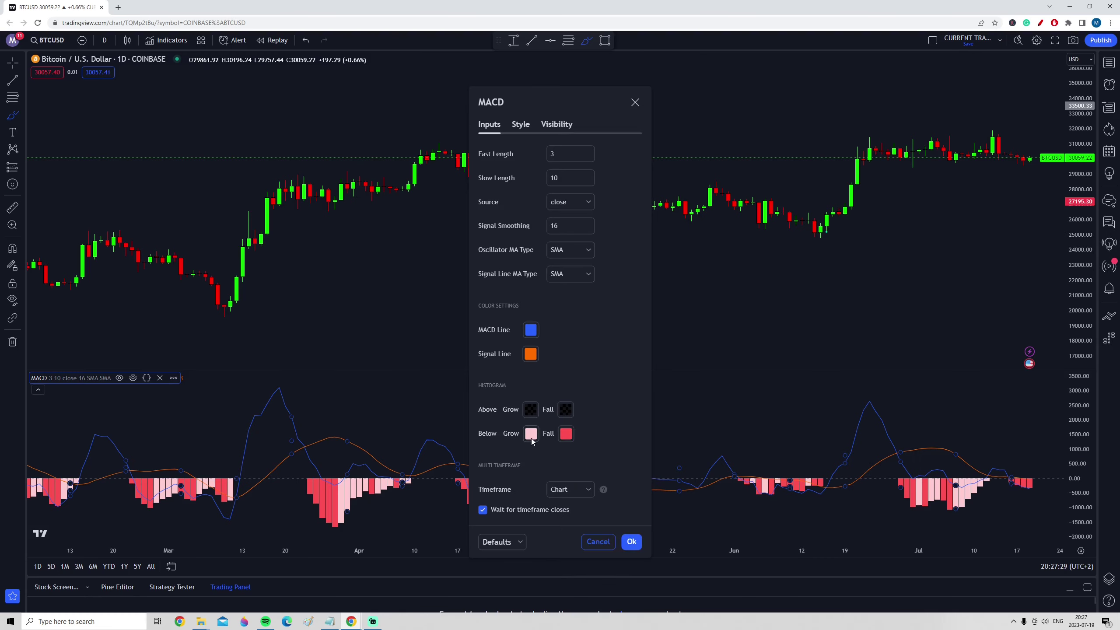
Set the rising and falling negative histogram colours to 0% opacity.
click(531, 435)
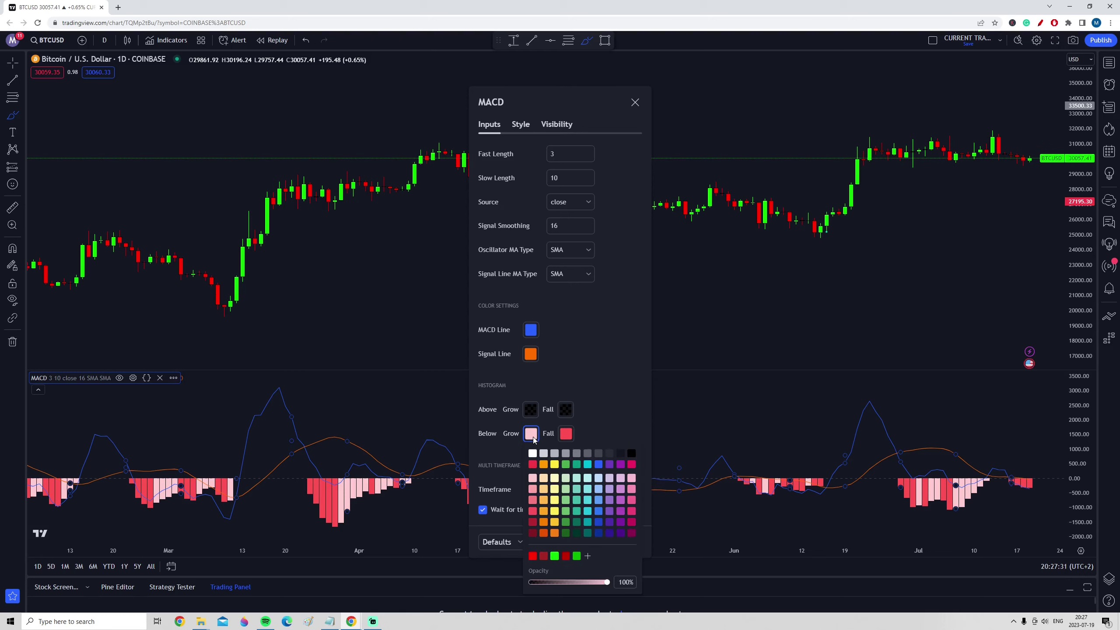
drag(601, 580, 524, 582)
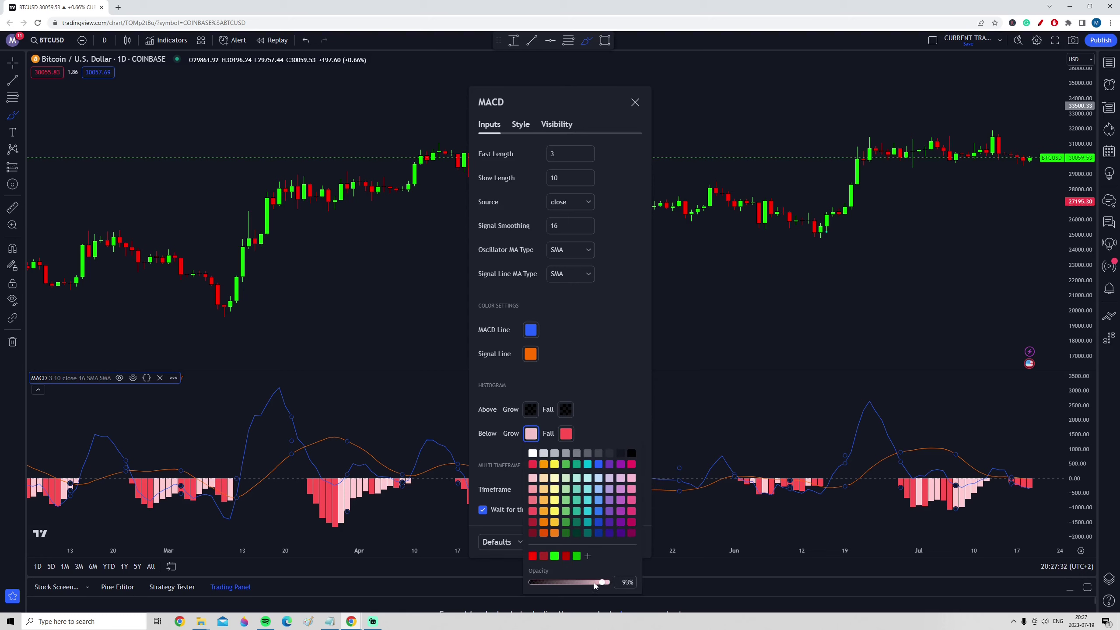
click(532, 455)
click(566, 434)
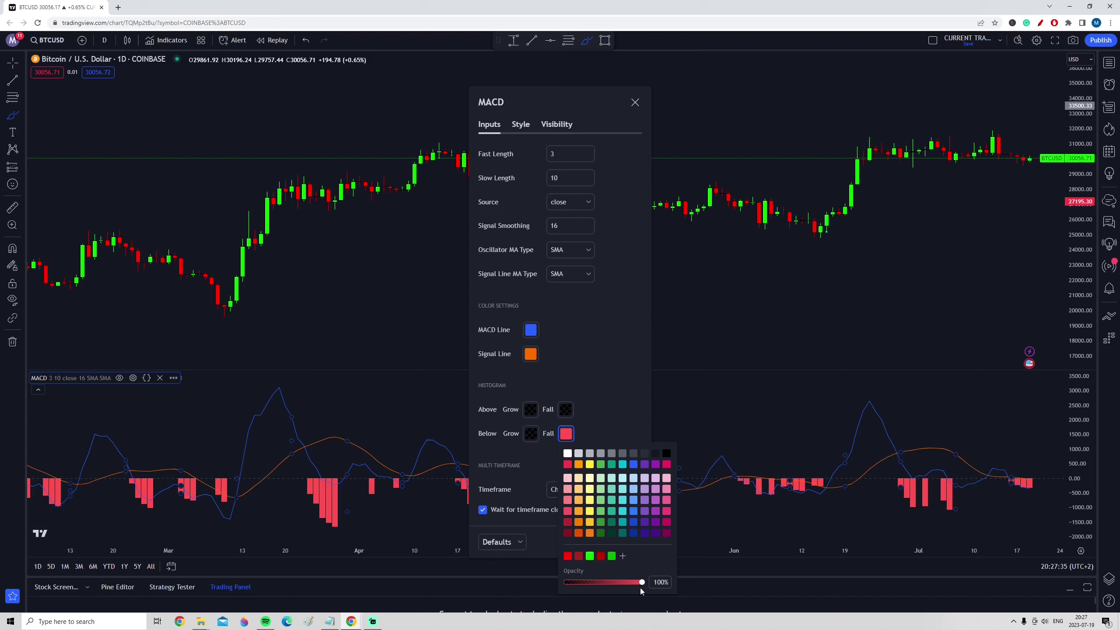
drag(641, 582, 566, 582)
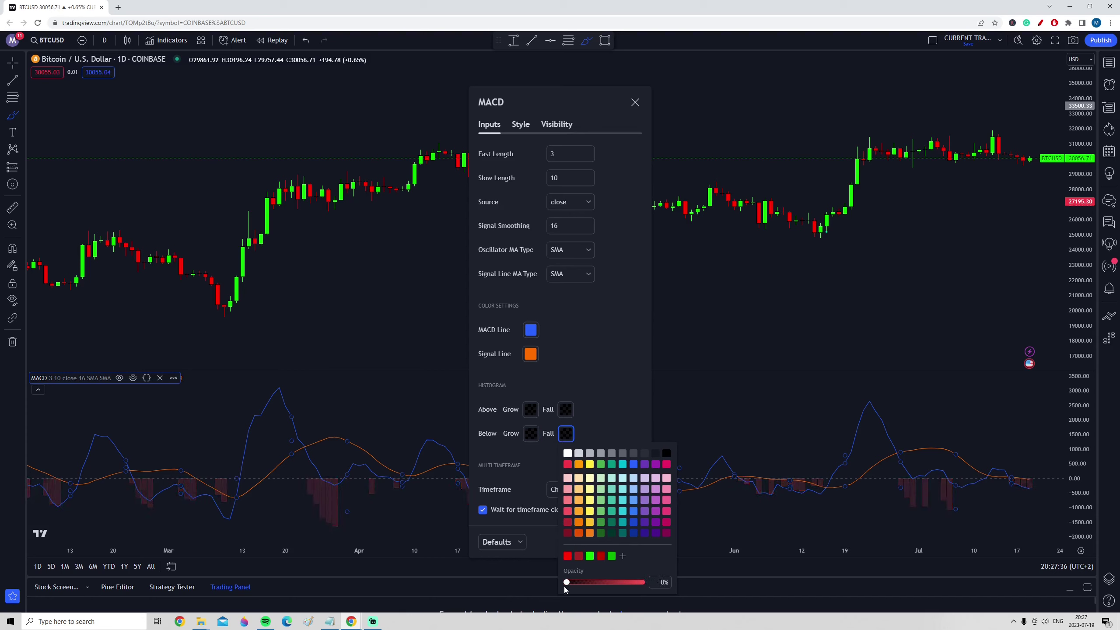
click(567, 454)
click(596, 419)
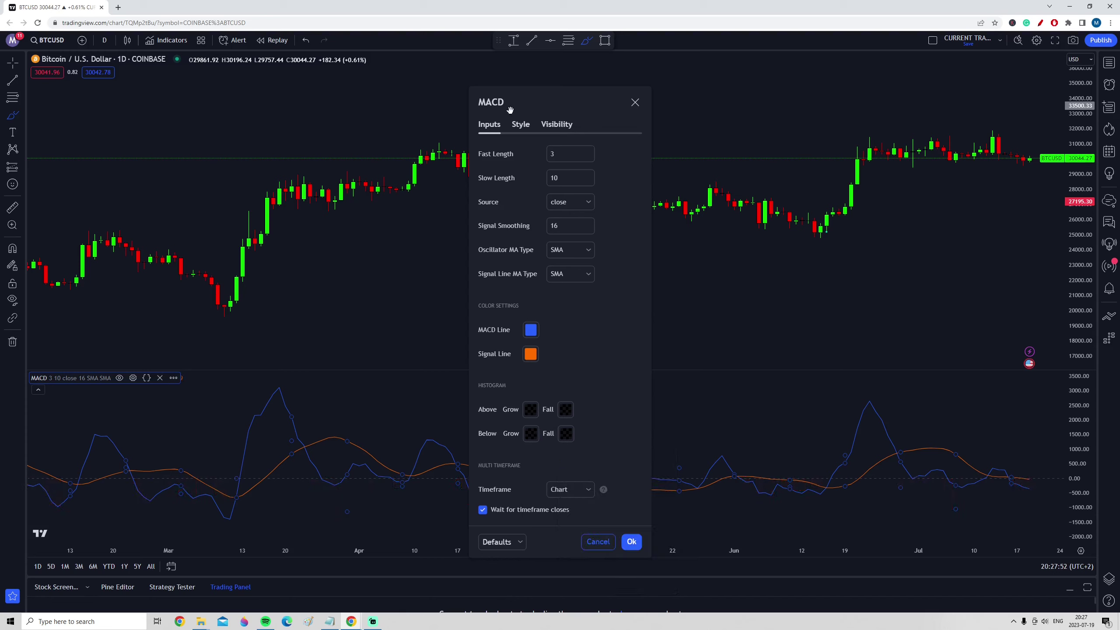
On the Style tab, make the MACD line purple and the signal line cyan, then apply.
click(521, 125)
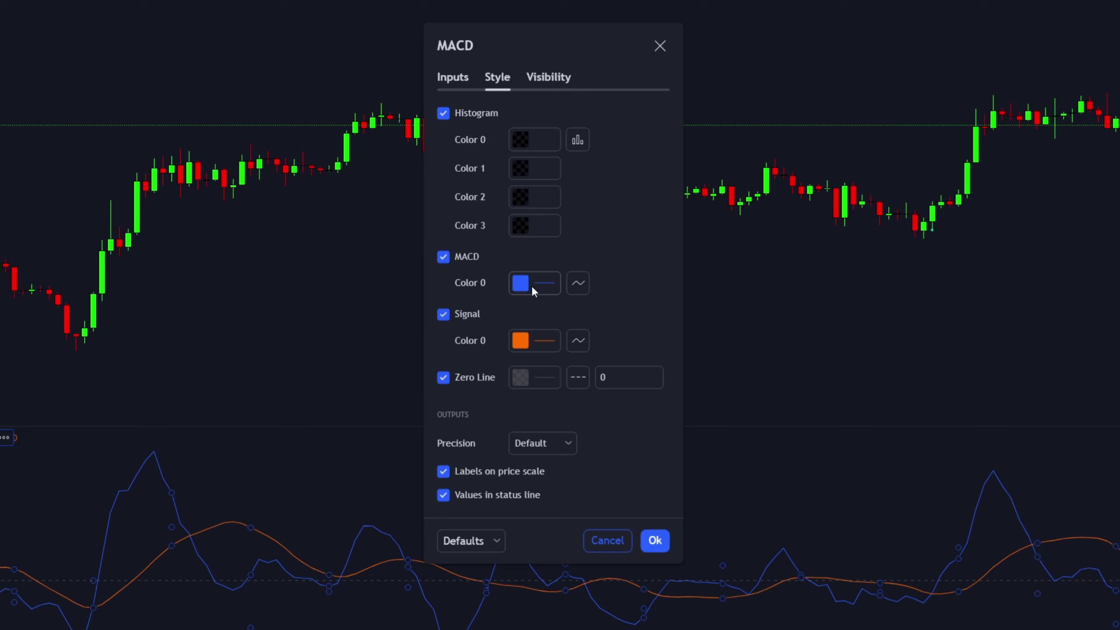
click(532, 287)
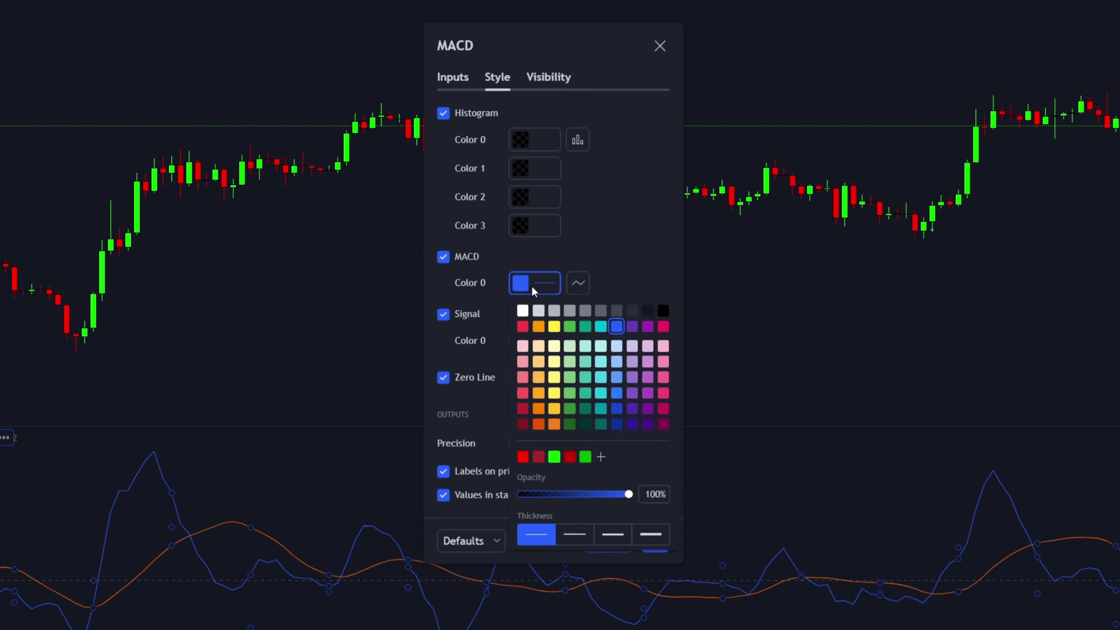
click(647, 326)
click(622, 262)
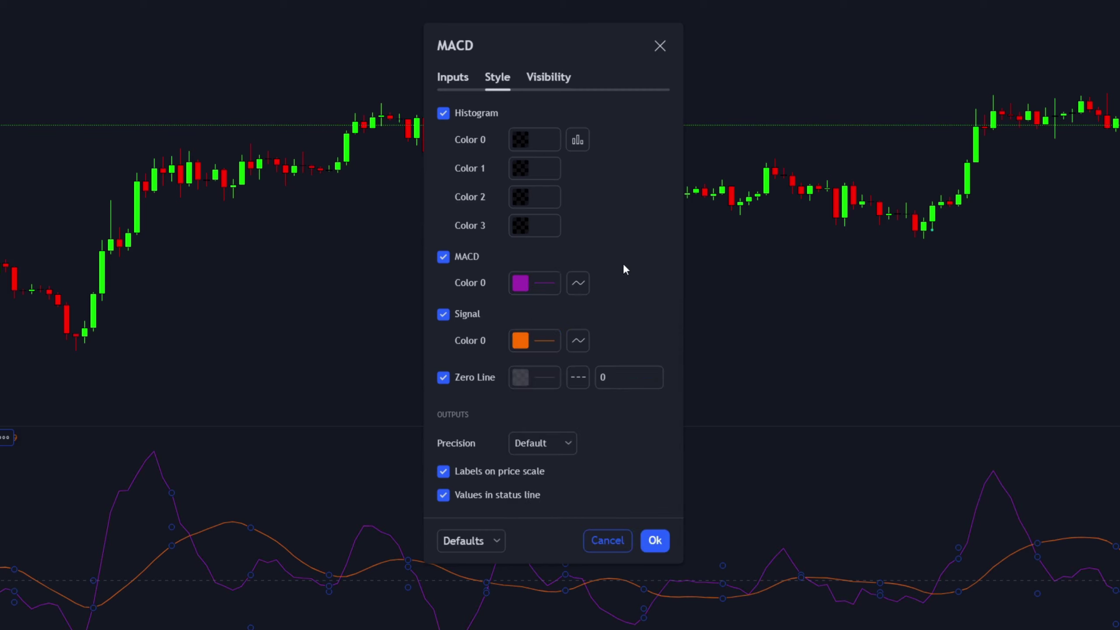
click(531, 344)
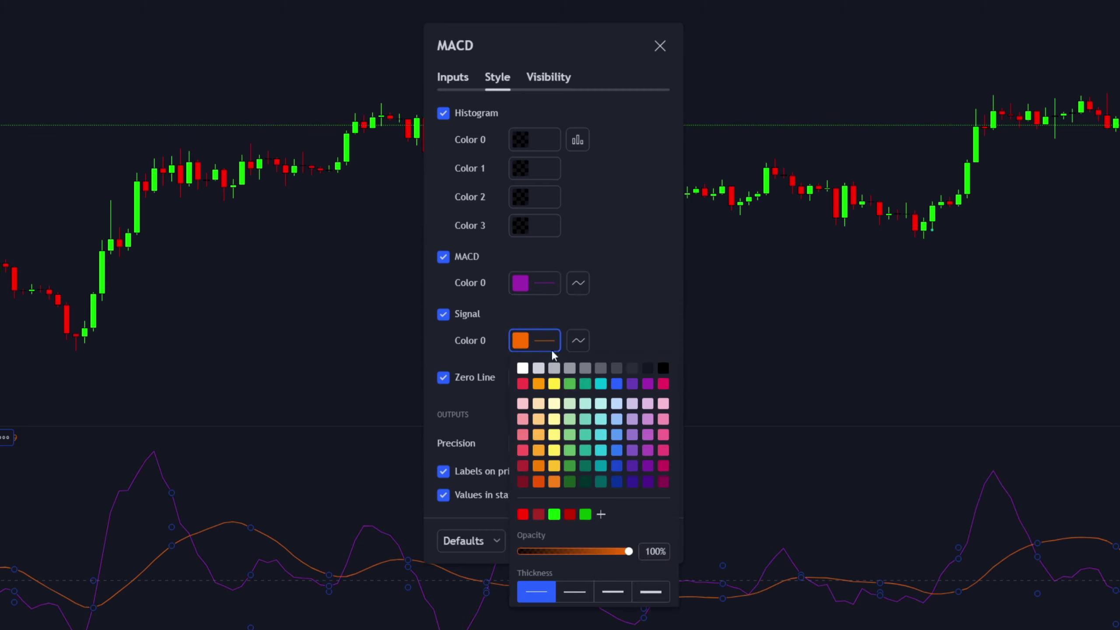
click(601, 383)
click(615, 276)
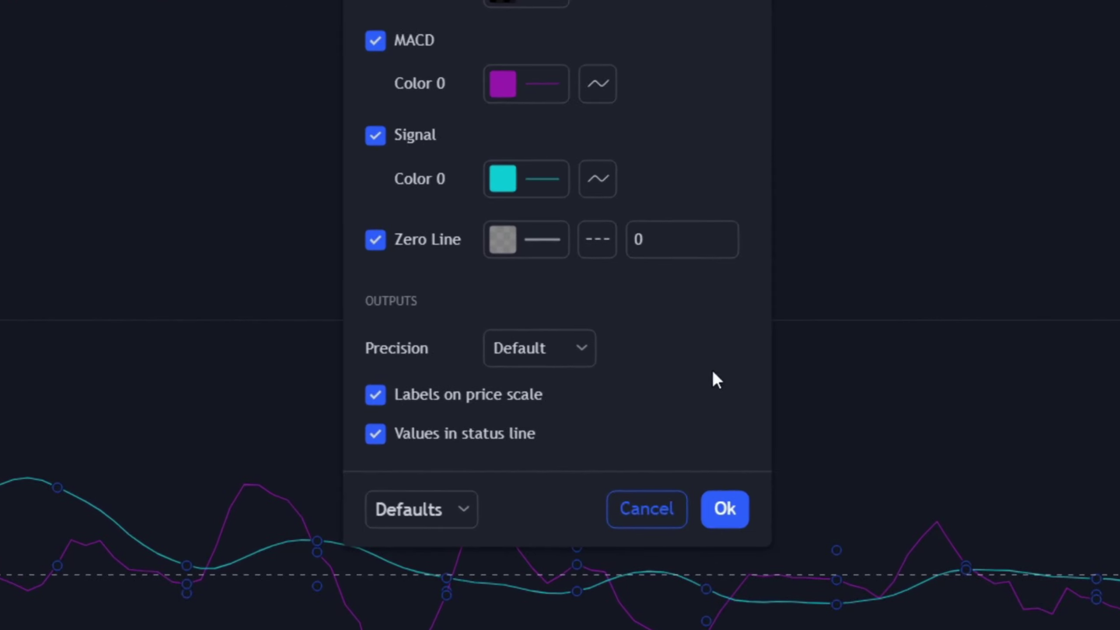
click(726, 508)
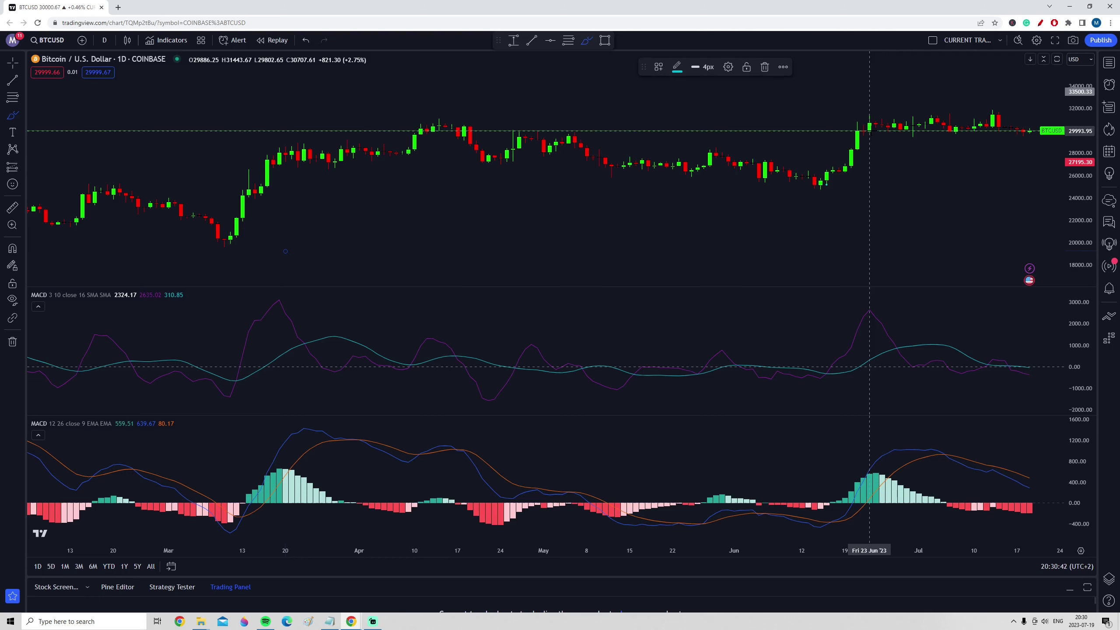
Circle the mid-March rally in price and MACD and the histogram peak, adding an arrow.
mouse_move(253, 298)
mouse_down()
mouse_move(219, 417)
mouse_move(272, 424)
mouse_move(301, 340)
mouse_move(275, 303)
mouse_up()
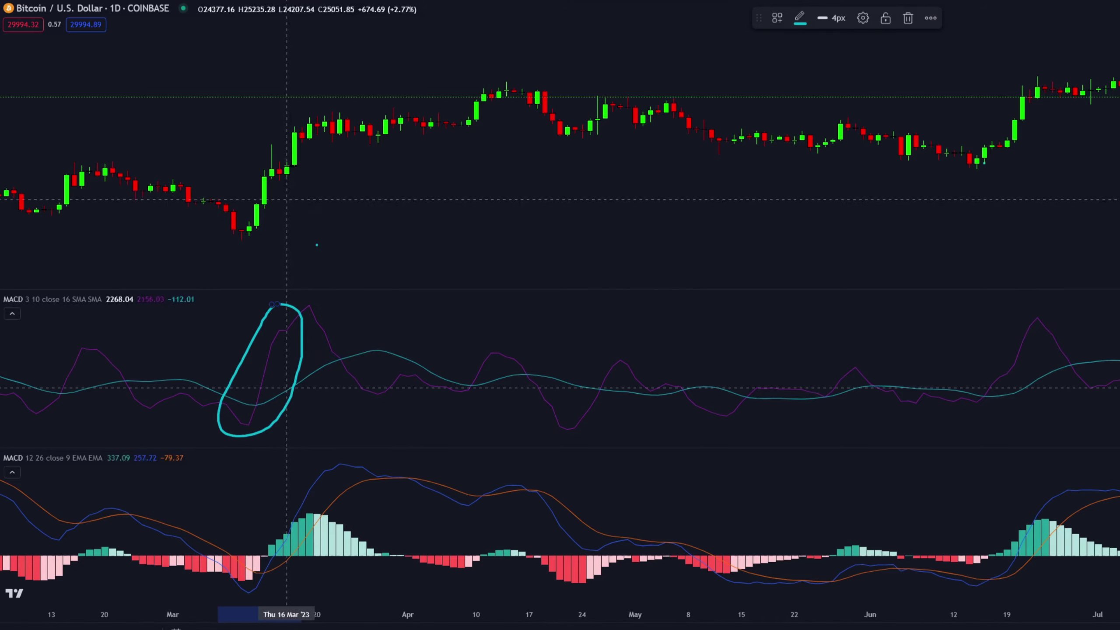
mouse_move(307, 100)
mouse_down()
mouse_move(241, 240)
mouse_move(310, 119)
mouse_up()
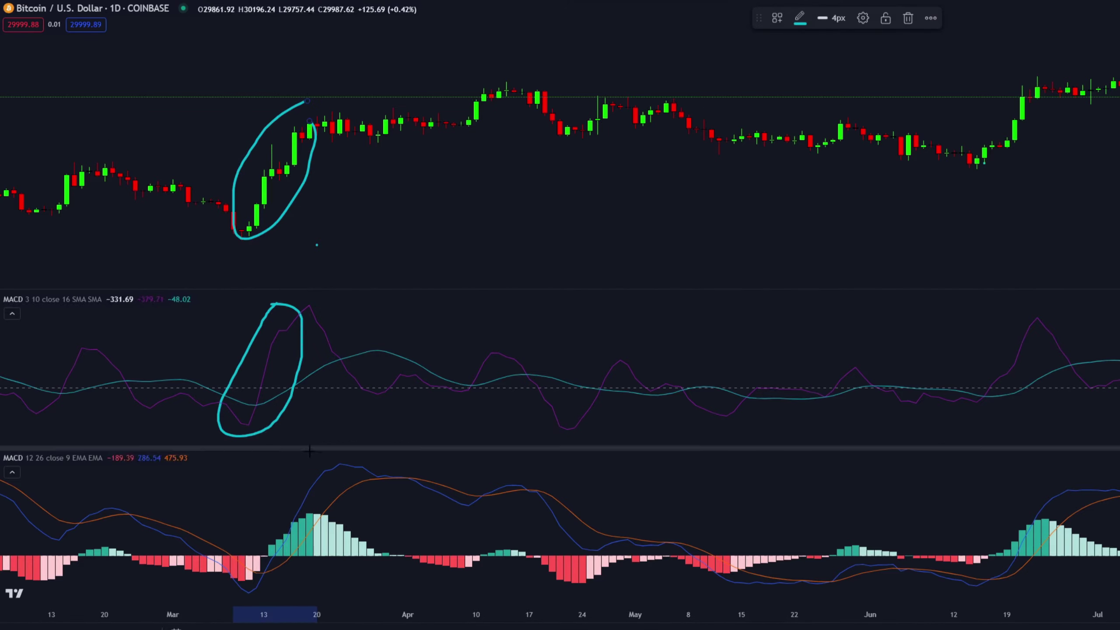
mouse_move(323, 452)
mouse_down()
mouse_move(279, 483)
mouse_move(264, 581)
mouse_move(361, 503)
mouse_move(311, 453)
mouse_up()
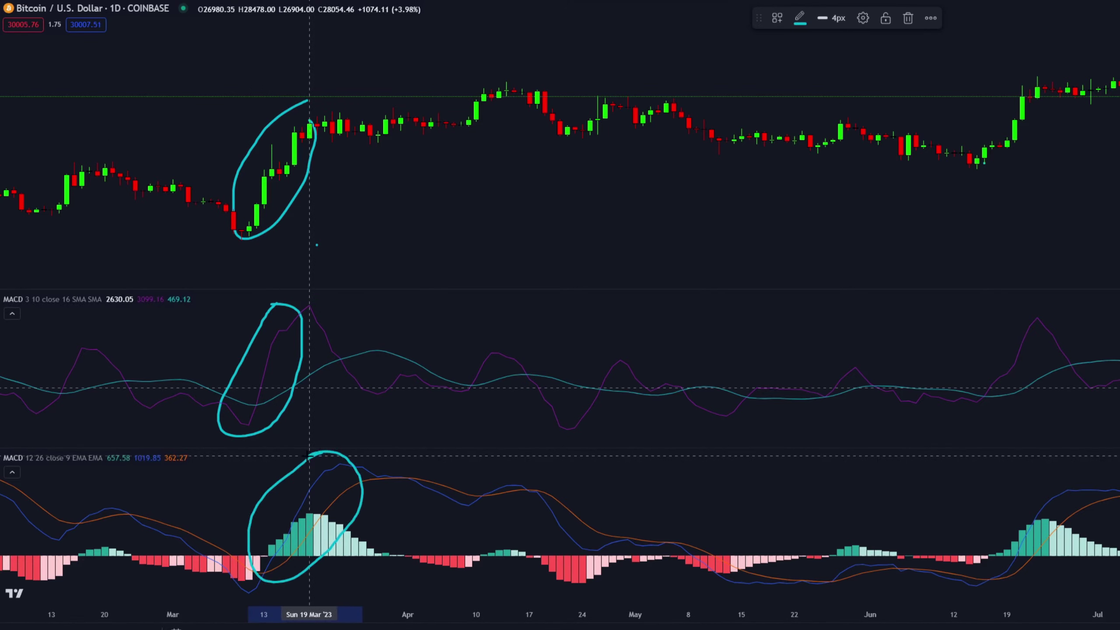
mouse_move(489, 311)
mouse_down()
mouse_move(339, 327)
mouse_move(399, 331)
mouse_up()
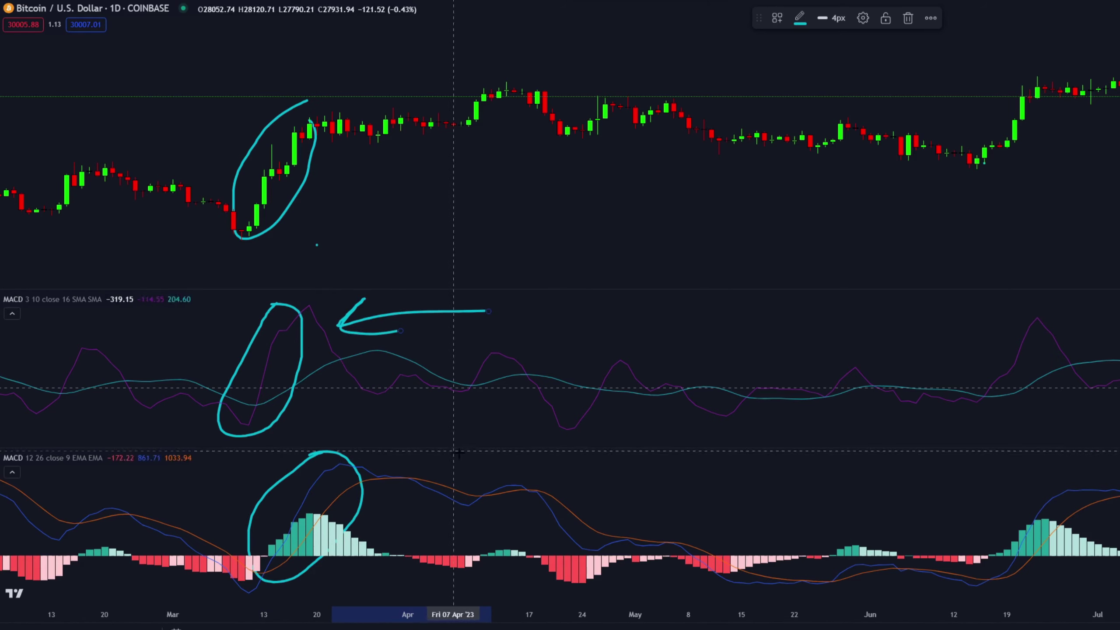
mouse_move(474, 252)
mouse_down()
mouse_move(319, 180)
mouse_move(339, 181)
mouse_up()
Mark the lower MACD crossover and loop the upper MACD's late-March to May stretch.
mouse_move(520, 463)
mouse_down()
mouse_move(372, 476)
mouse_move(389, 450)
mouse_up()
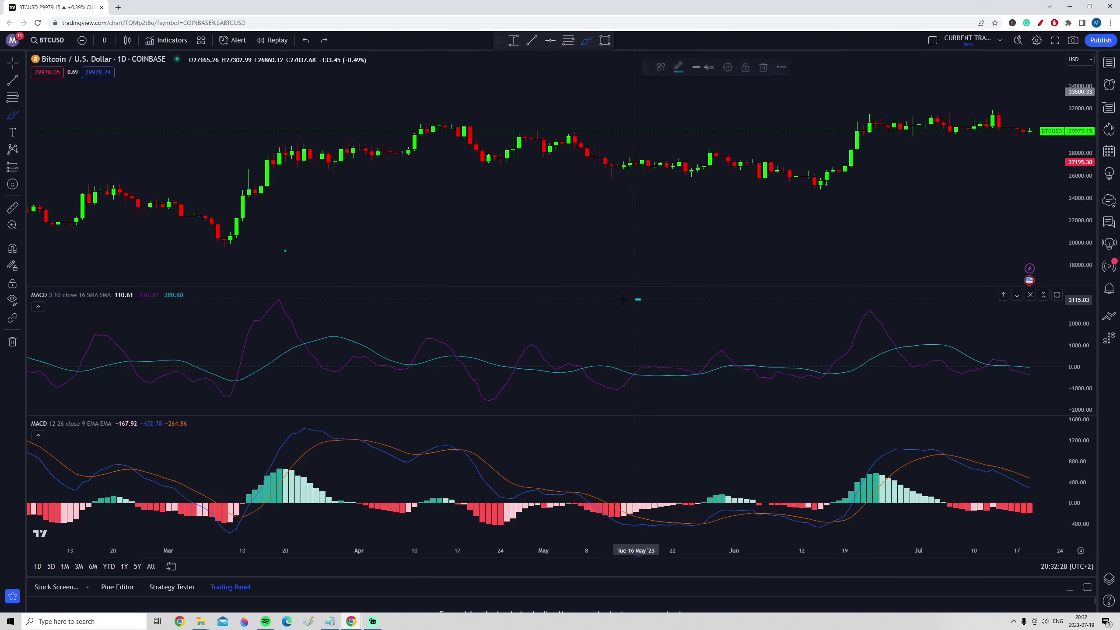
mouse_move(639, 300)
mouse_down()
mouse_move(408, 294)
mouse_move(303, 358)
mouse_move(413, 399)
mouse_move(549, 403)
mouse_move(667, 377)
mouse_move(638, 314)
mouse_move(598, 311)
mouse_up()
mouse_move(566, 444)
mouse_down()
mouse_move(500, 442)
mouse_move(322, 484)
mouse_up()
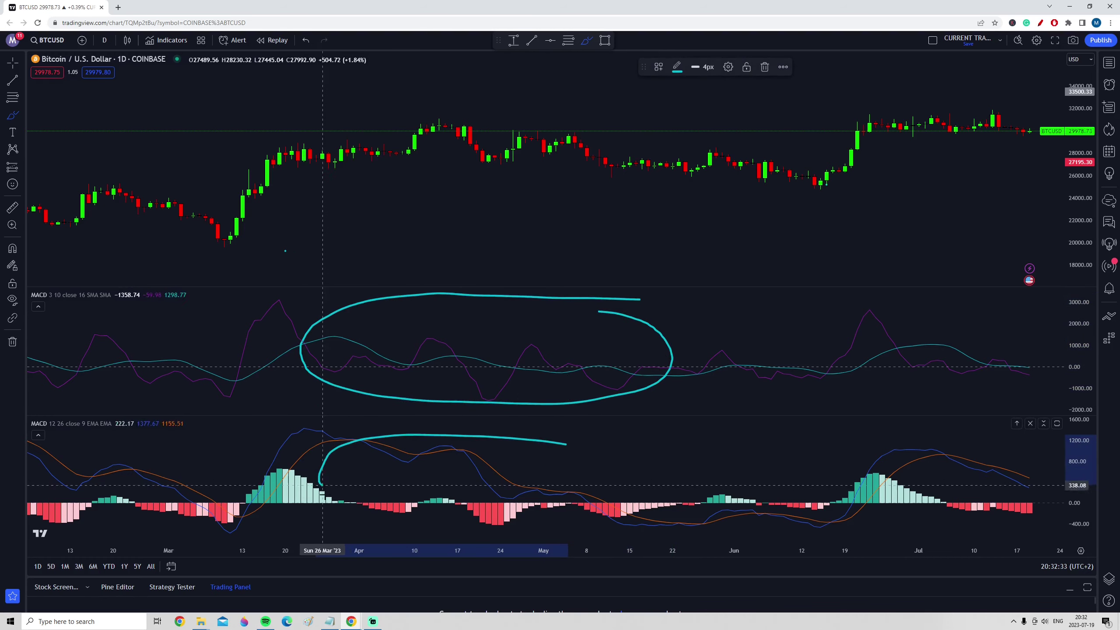
Undo strokes and redraw cyan arcs over the lower histogram and the upper MACD's flat stretch.
key(ctrl+z)
mouse_move(244, 473)
mouse_down()
mouse_move(267, 458)
mouse_move(323, 463)
mouse_up()
mouse_move(348, 512)
mouse_down()
mouse_move(388, 528)
mouse_move(427, 519)
mouse_up()
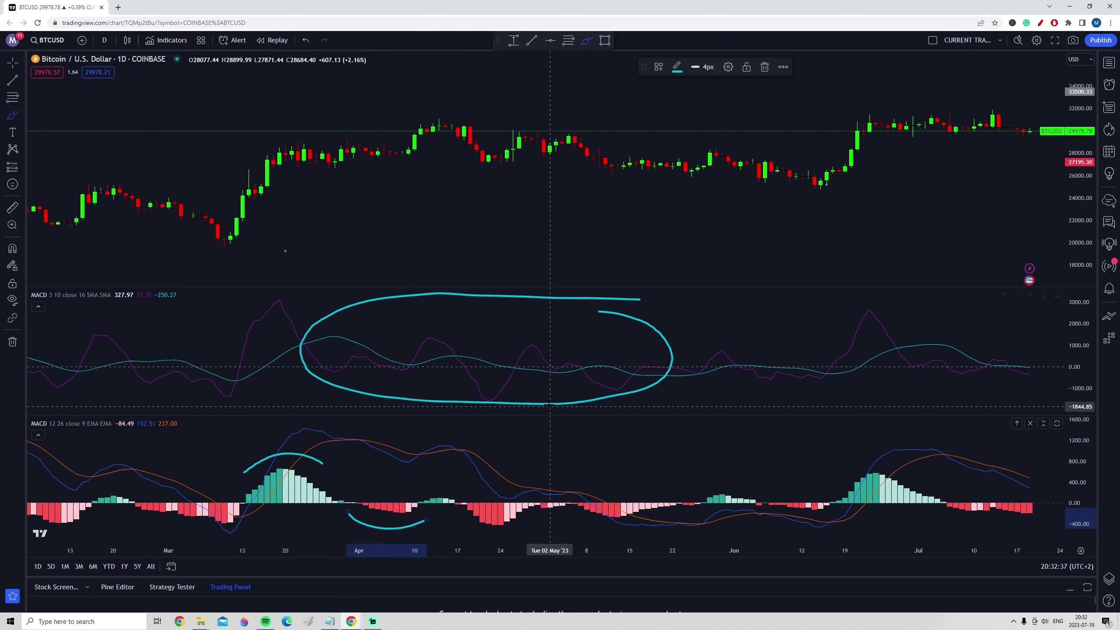
key(ctrl+z)
key(ctrl+z)
key(ctrl+z)
key(ctrl+z)
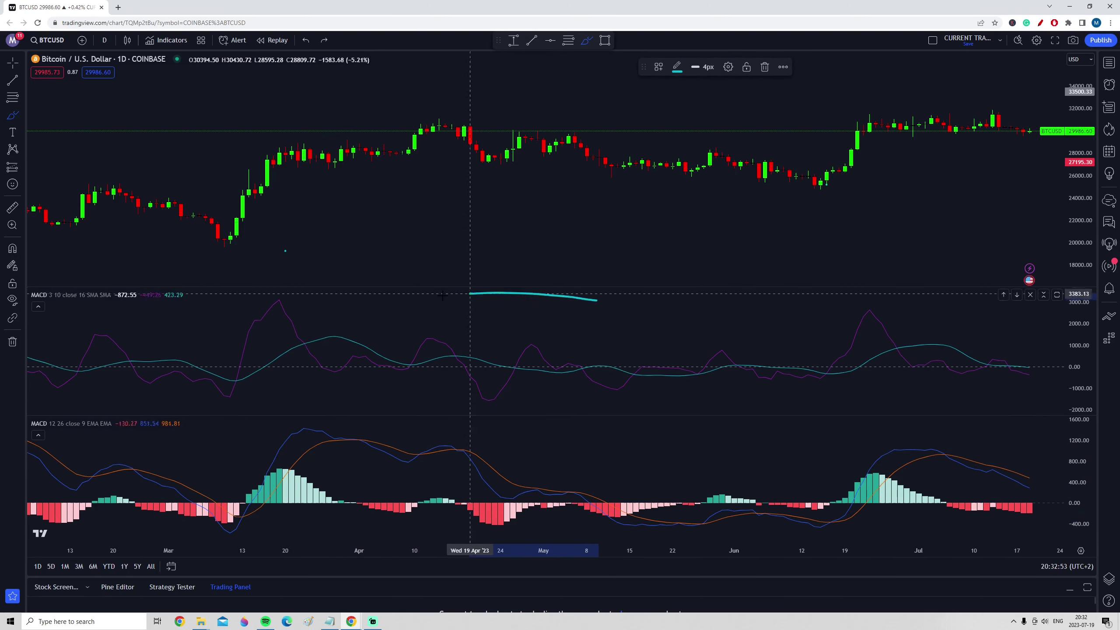
mouse_move(470, 293)
mouse_down()
mouse_move(318, 339)
mouse_move(449, 399)
mouse_move(643, 402)
mouse_move(697, 336)
mouse_up()
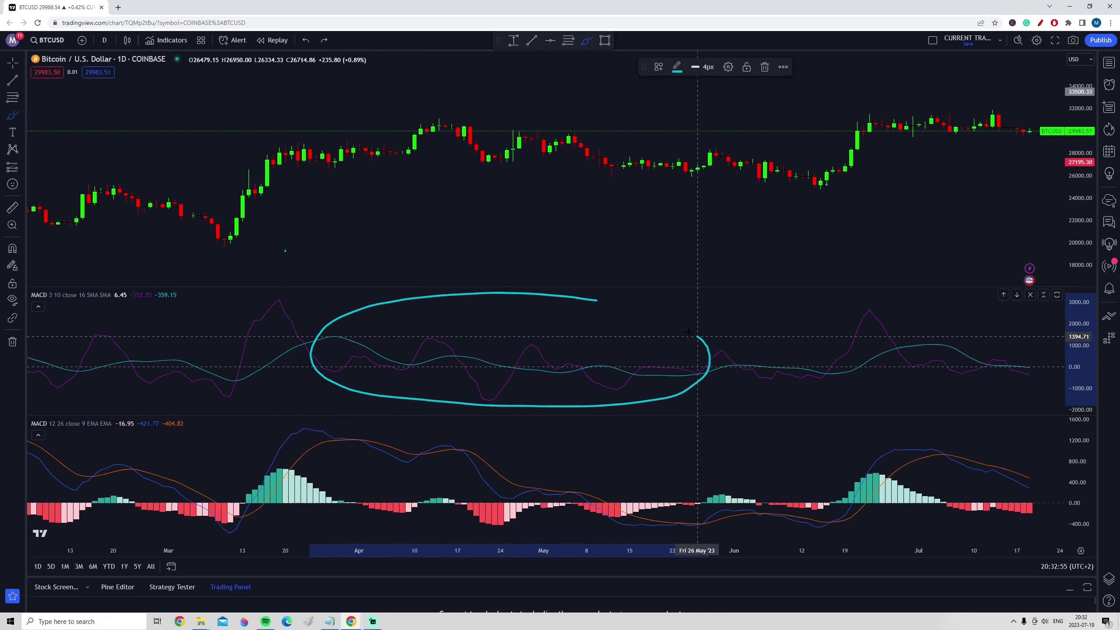
mouse_move(600, 317)
mouse_down()
mouse_move(400, 310)
mouse_move(396, 424)
mouse_move(254, 442)
mouse_move(300, 527)
mouse_move(655, 527)
mouse_move(681, 450)
mouse_move(537, 437)
mouse_move(296, 441)
mouse_move(284, 496)
mouse_move(458, 526)
mouse_move(586, 498)
mouse_move(469, 443)
mouse_move(378, 443)
mouse_up()
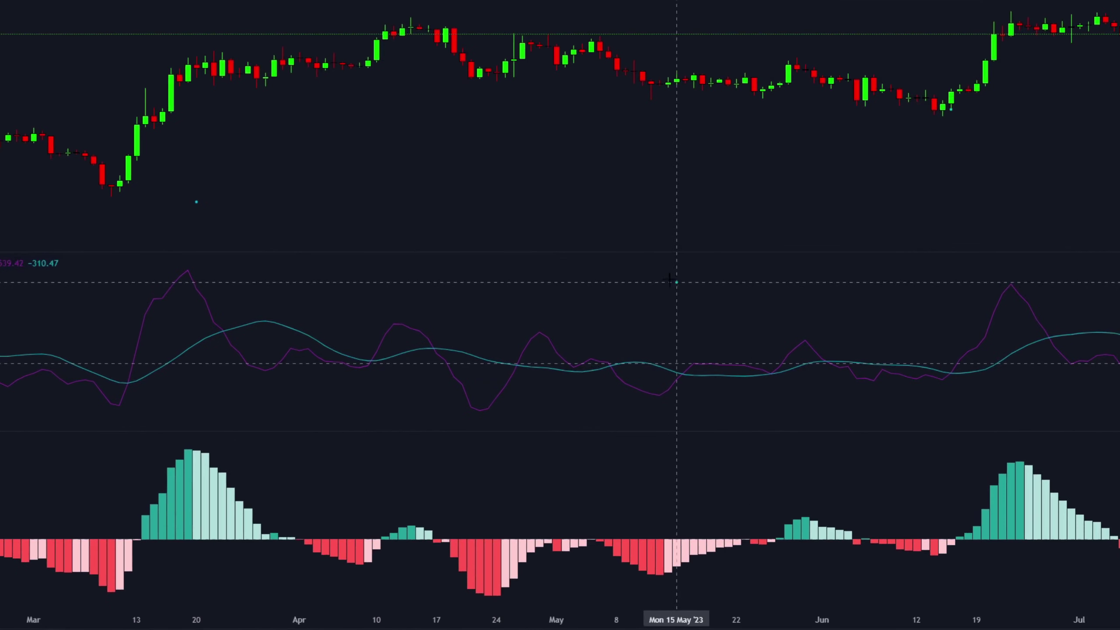
Circle the choppy MACD and histogram stretches, then delete the cyan annotations.
mouse_move(674, 281)
mouse_down()
mouse_move(307, 388)
mouse_move(564, 298)
mouse_up()
drag(597, 483, 317, 578)
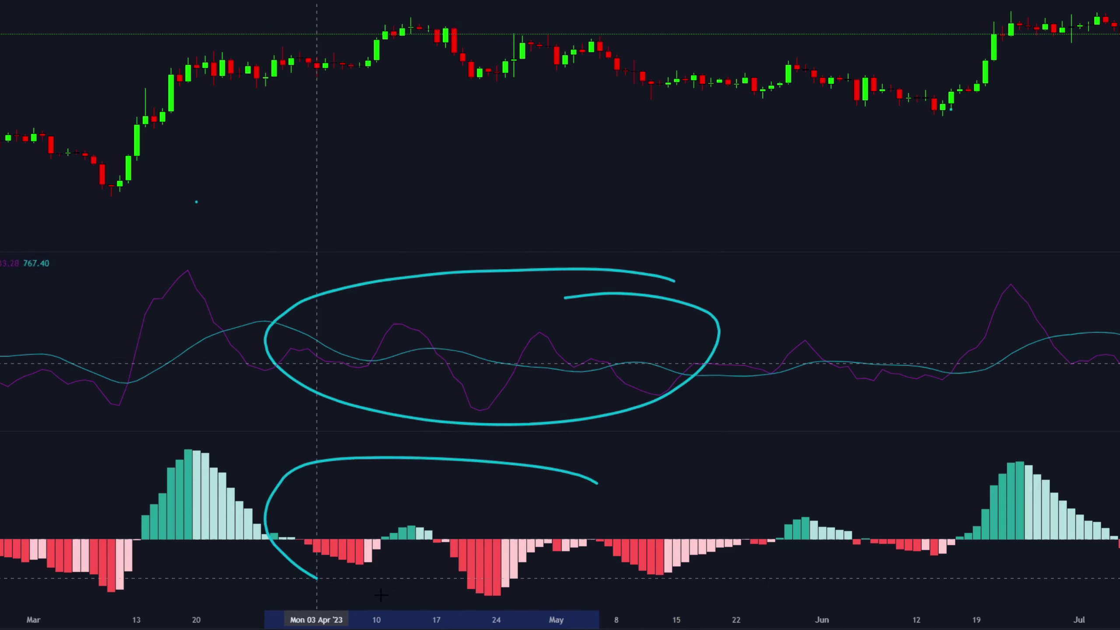
mouse_move(381, 597)
mouse_down()
mouse_move(655, 574)
mouse_move(573, 480)
mouse_up()
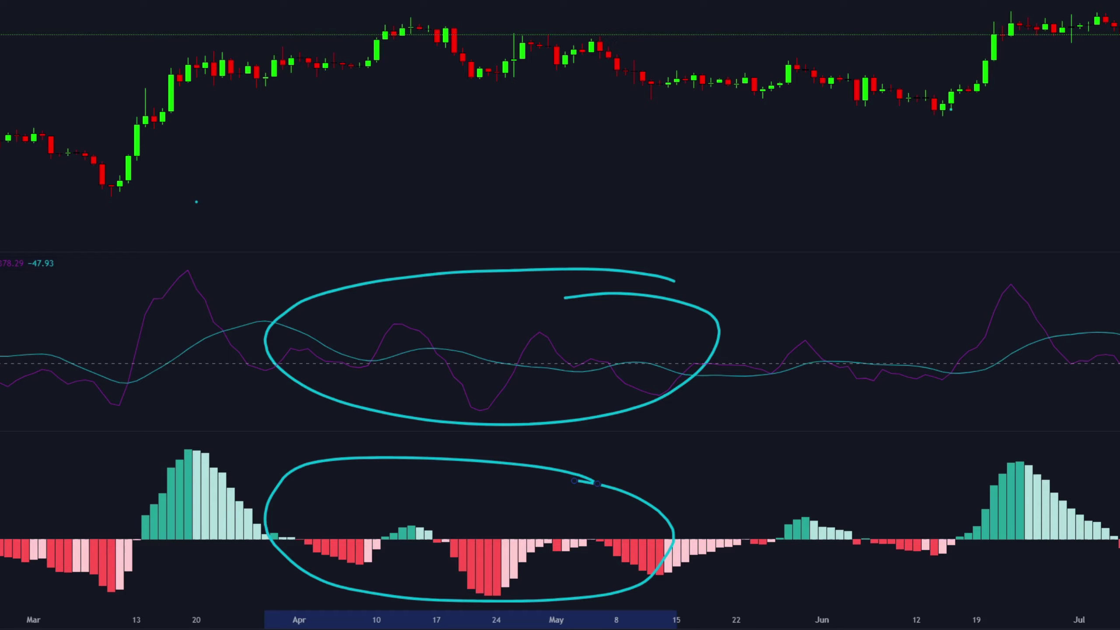
key(Delete)
mouse_move(467, 438)
mouse_down()
mouse_move(230, 438)
mouse_move(113, 512)
mouse_move(265, 586)
mouse_move(512, 600)
mouse_move(668, 546)
mouse_move(544, 489)
mouse_move(299, 452)
mouse_move(158, 498)
mouse_move(235, 569)
mouse_move(392, 584)
mouse_move(616, 559)
mouse_move(573, 485)
mouse_move(315, 445)
mouse_move(125, 460)
mouse_move(145, 535)
mouse_up()
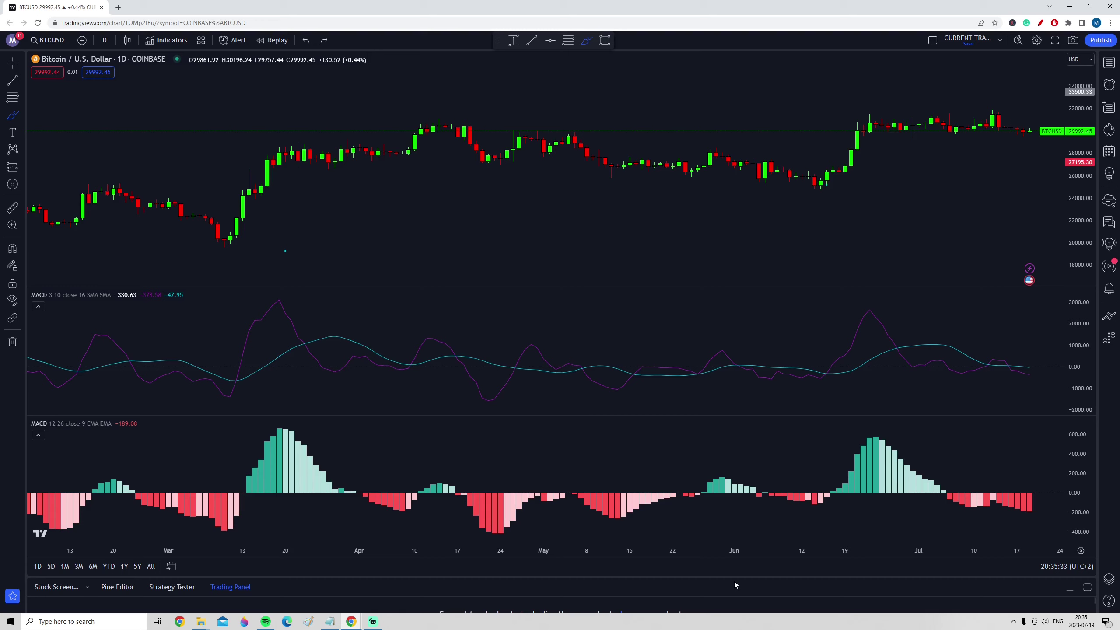